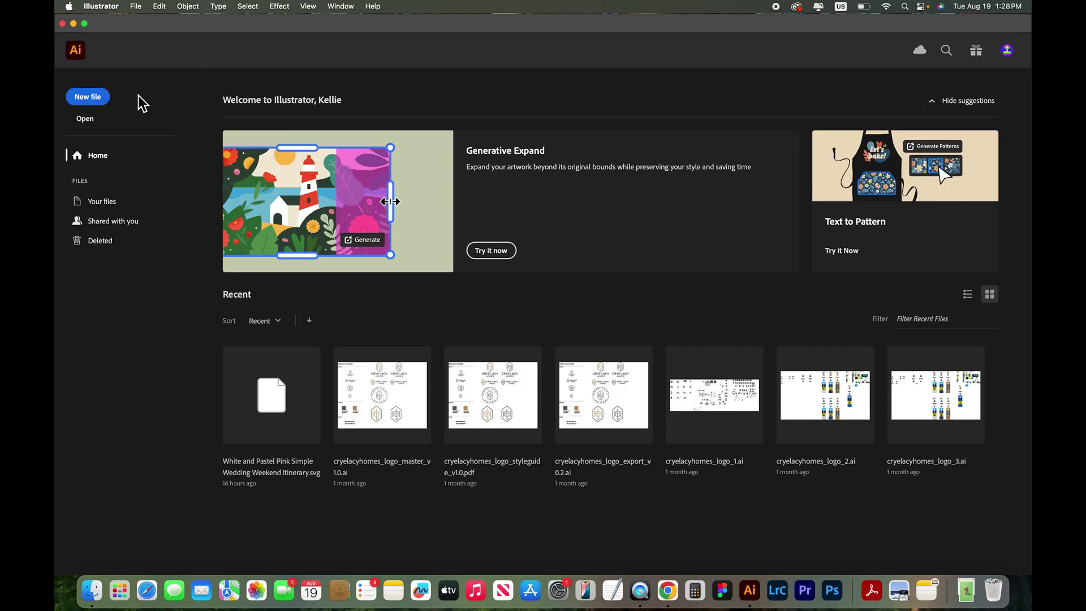
- Create a new blank document from the Letter preset, 792 × 612 pt
click(90, 100)
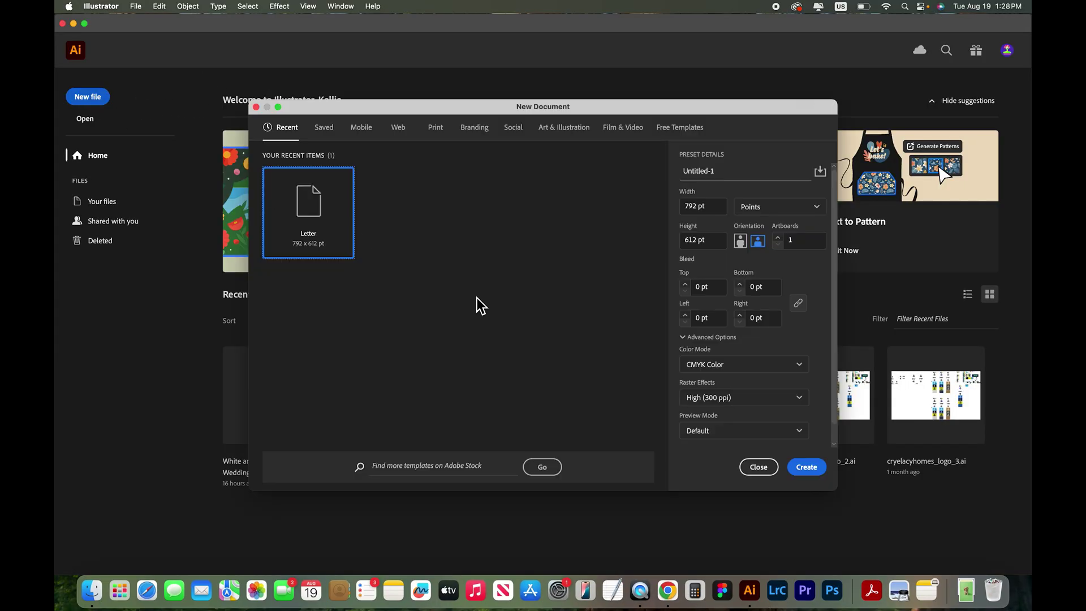
click(807, 468)
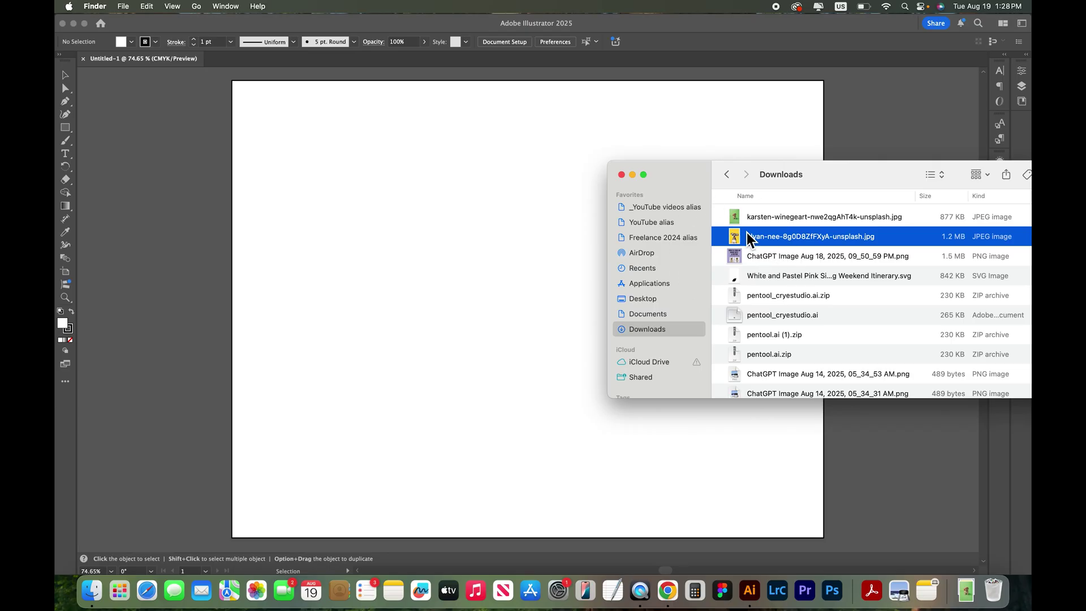
- Quick Look the dog JPEG in Downloads, then drag it onto the Illustrator artboard
key(space)
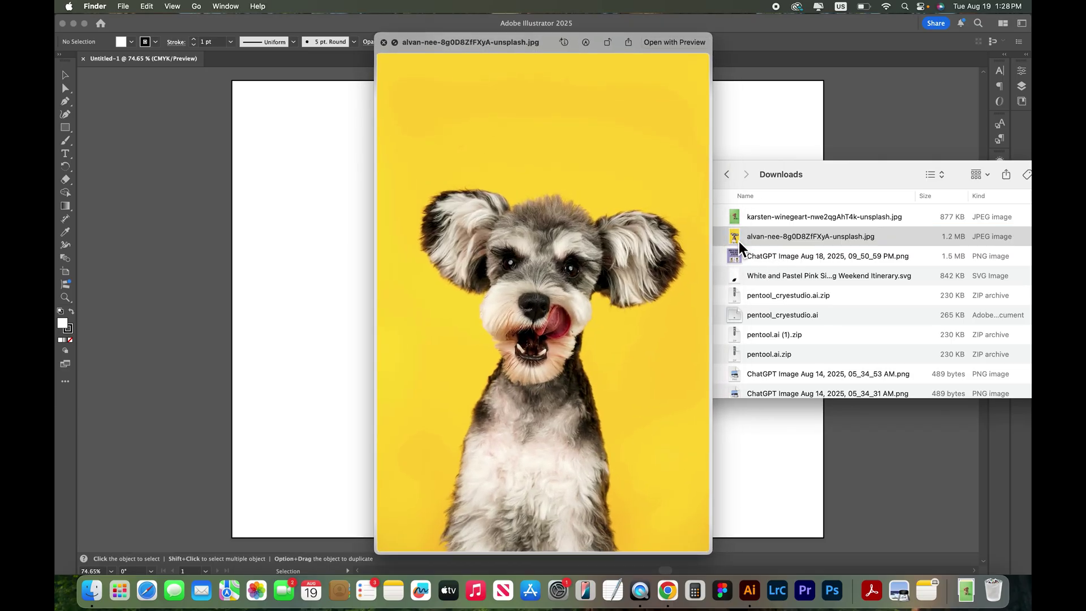
drag(863, 244, 394, 214)
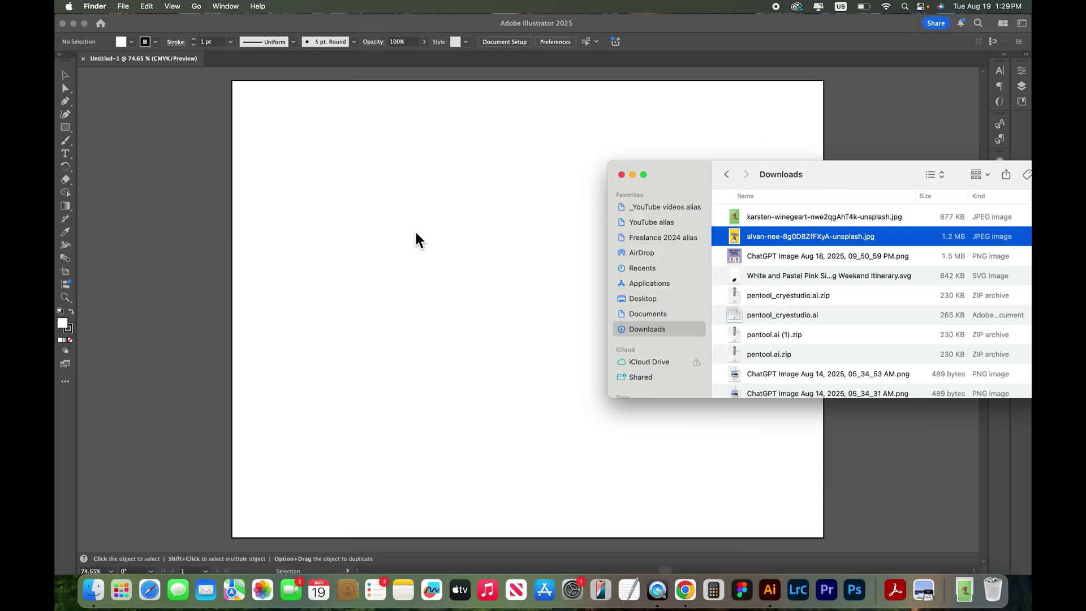
- Place the dog photo, shrink it onto the artboard, view at 100% and select it
key(super+alt+0)
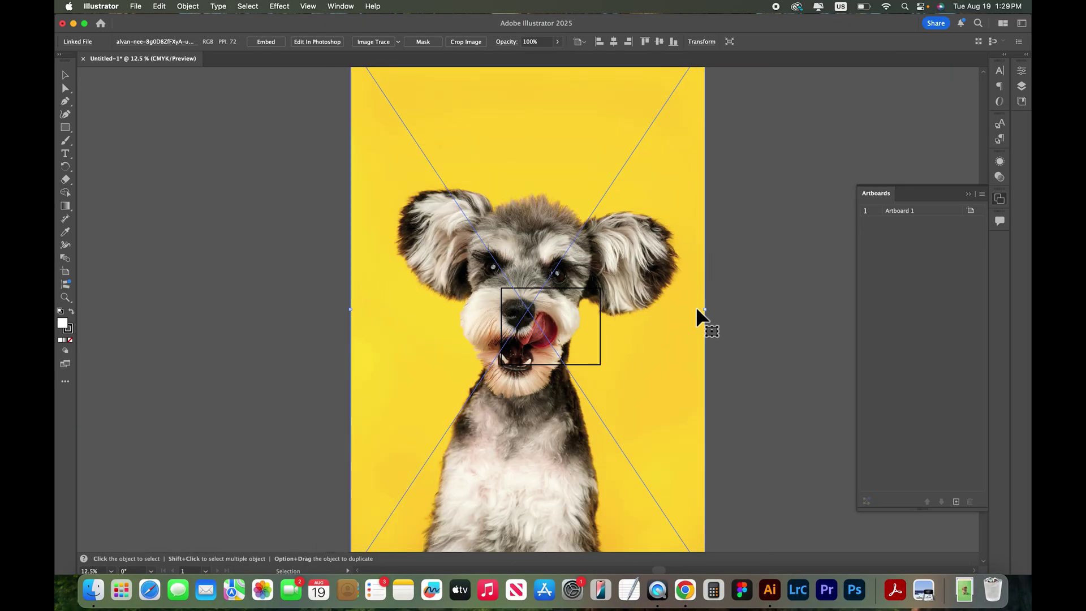
drag(706, 310, 546, 311)
drag(538, 309, 552, 327)
key(super+shift+a)
key(super+1)
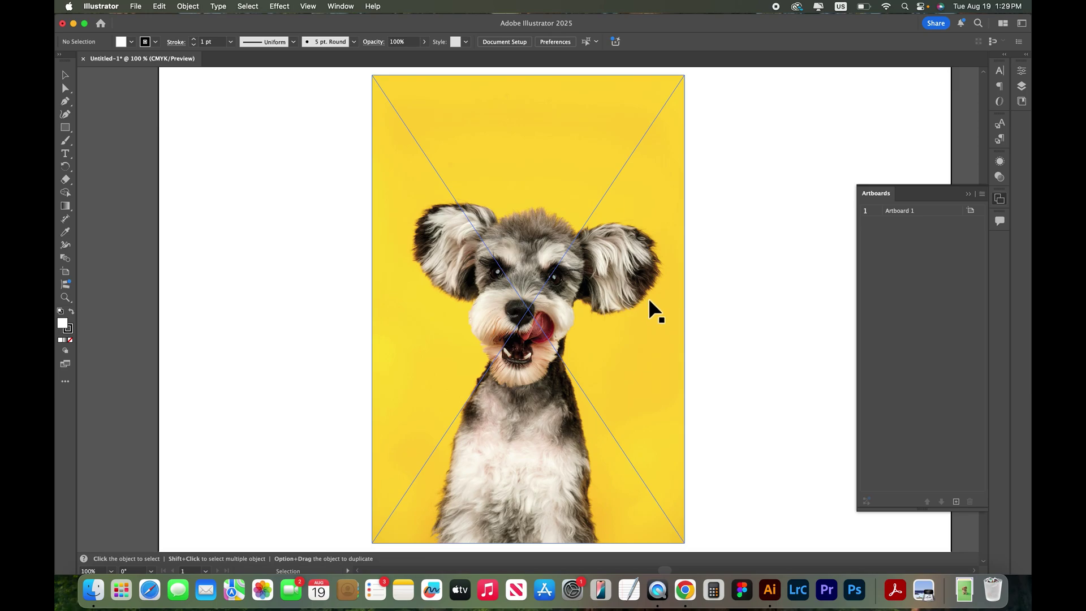
click(509, 198)
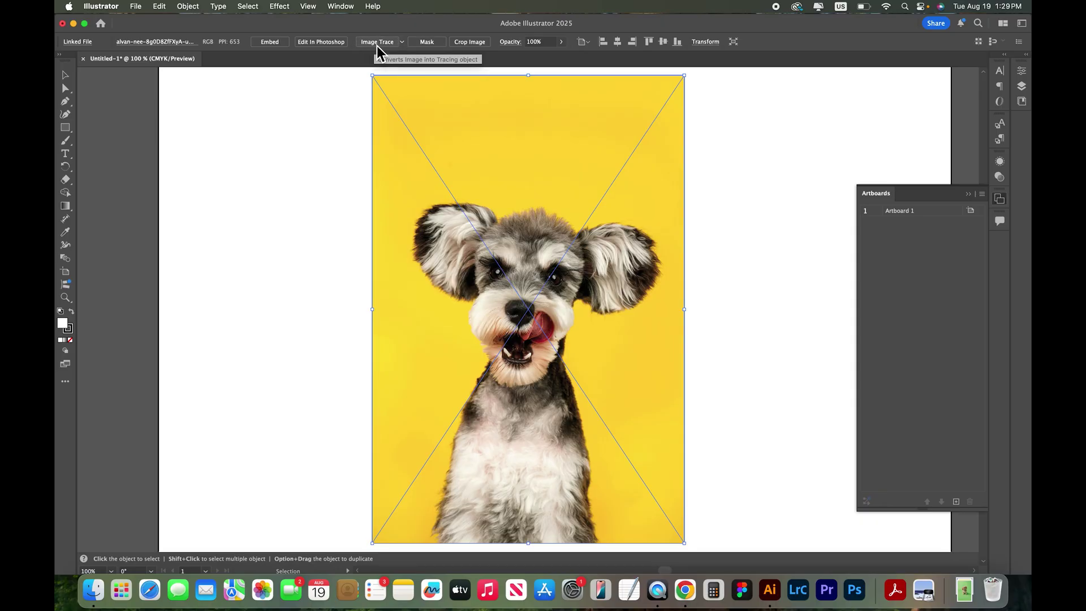
click(189, 6)
- Apply the default black-and-white Image Trace to the selected dog photo
mouse_move(225, 487)
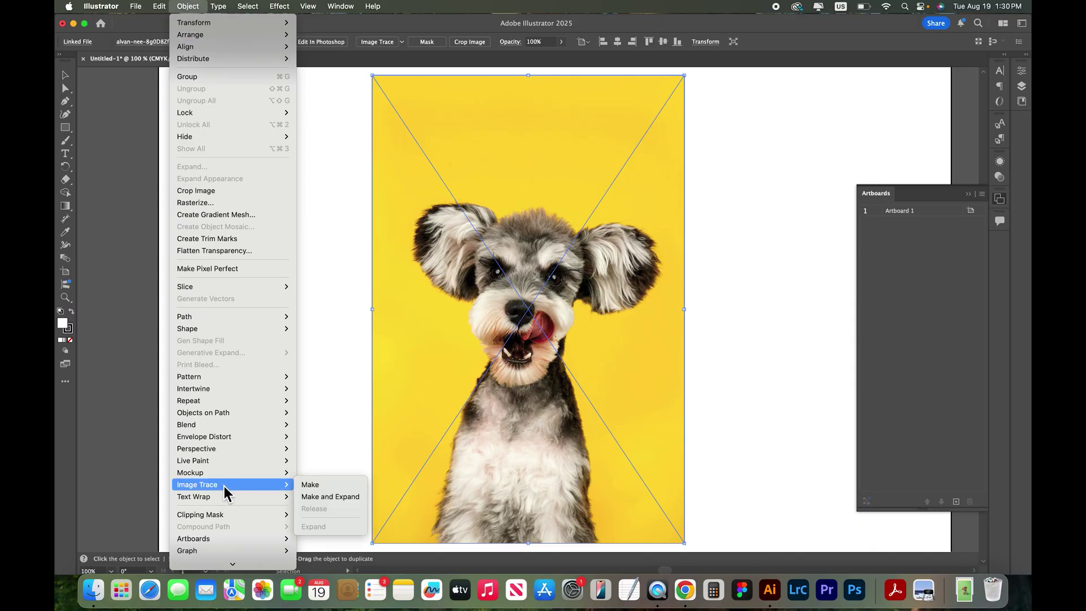
key(Escape)
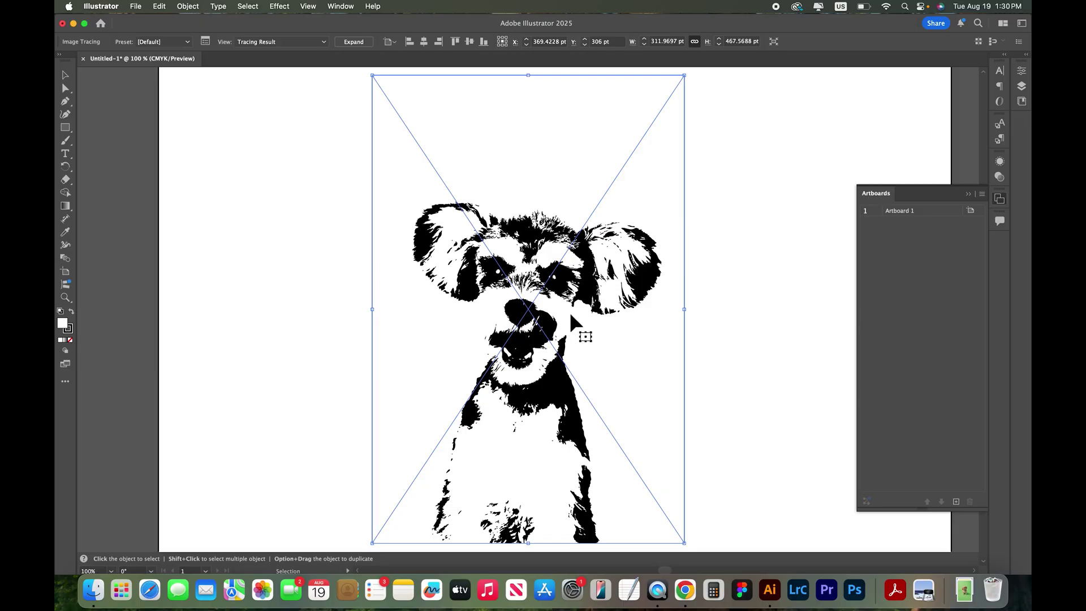
- In the Image Trace panel, switch Mode to Color and lower the Colors slider
click(205, 43)
mouse_move(323, 132)
mouse_down()
mouse_move(284, 127)
mouse_move(301, 145)
mouse_up()
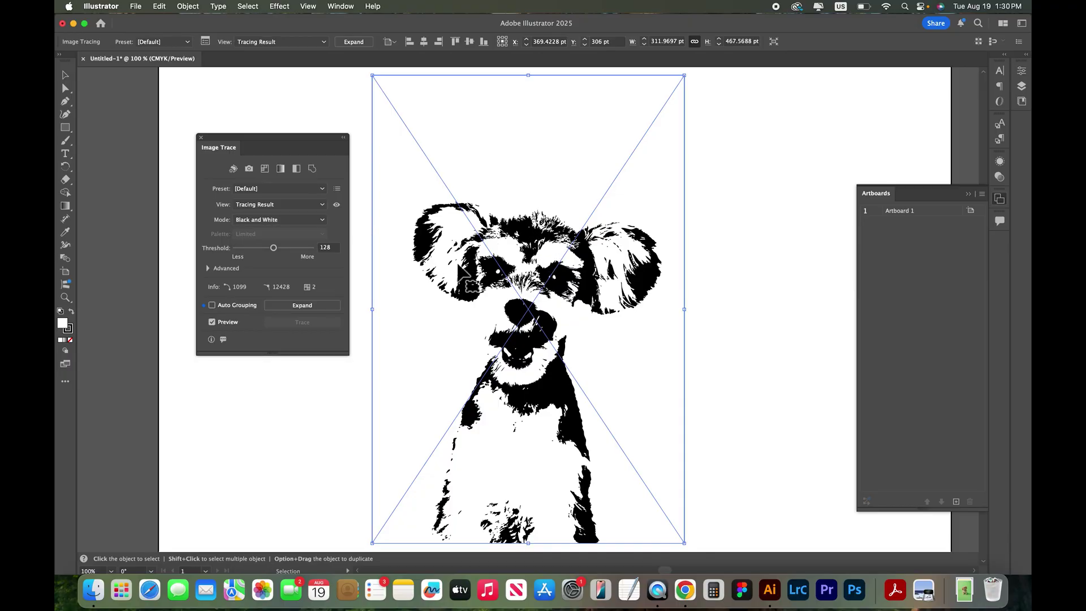
click(323, 220)
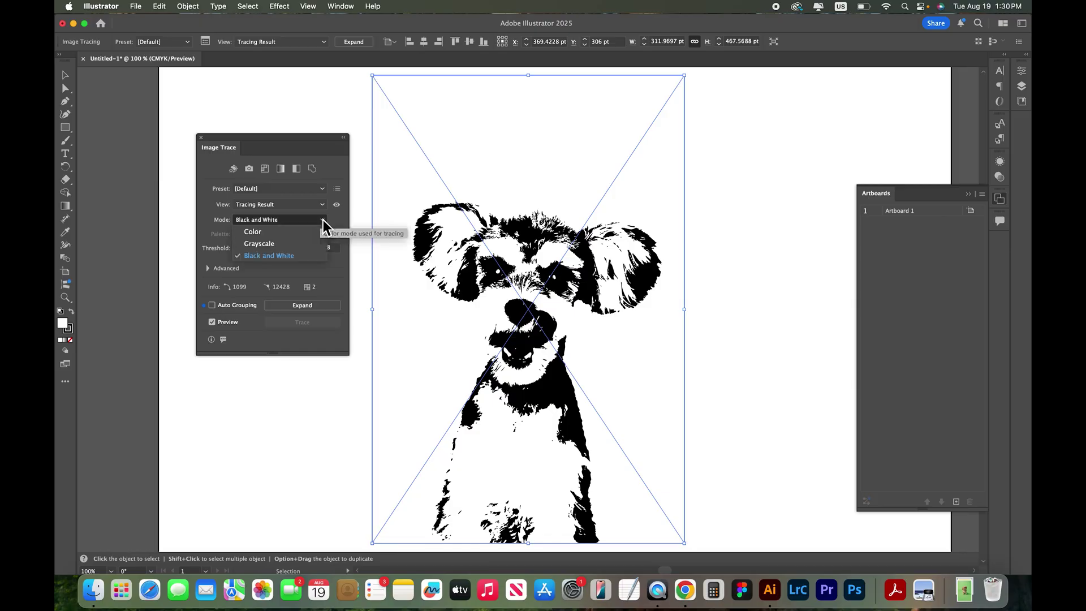
click(275, 233)
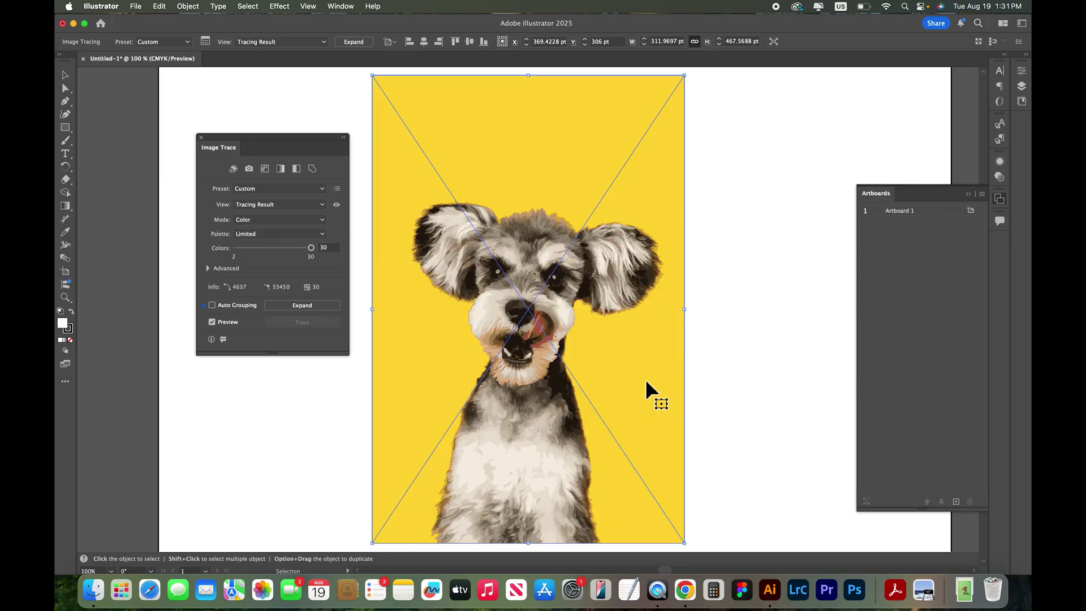
scroll(646, 379, up, 10)
scroll(647, 383, down, 5)
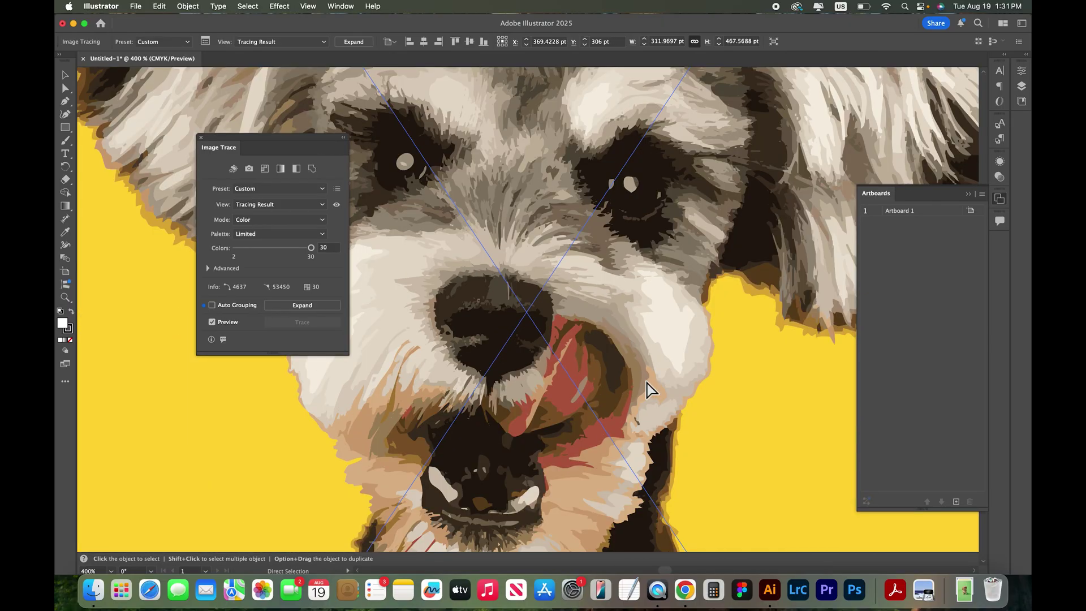
scroll(647, 383, down, 5)
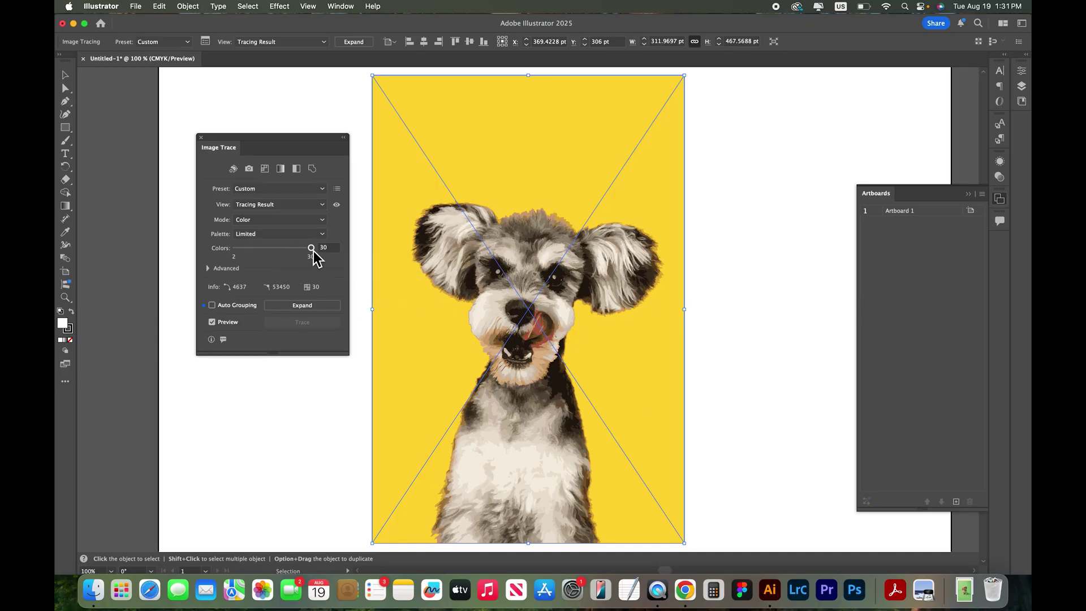
drag(312, 249, 245, 253)
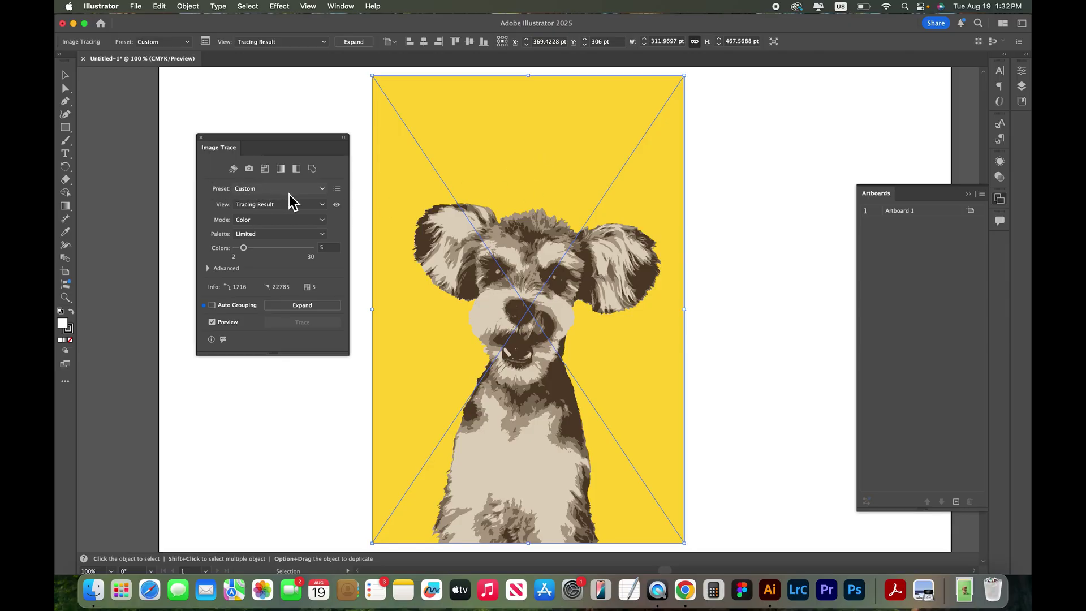
- Retrace the dog with the 16 Colors preset from the Preset list
click(318, 195)
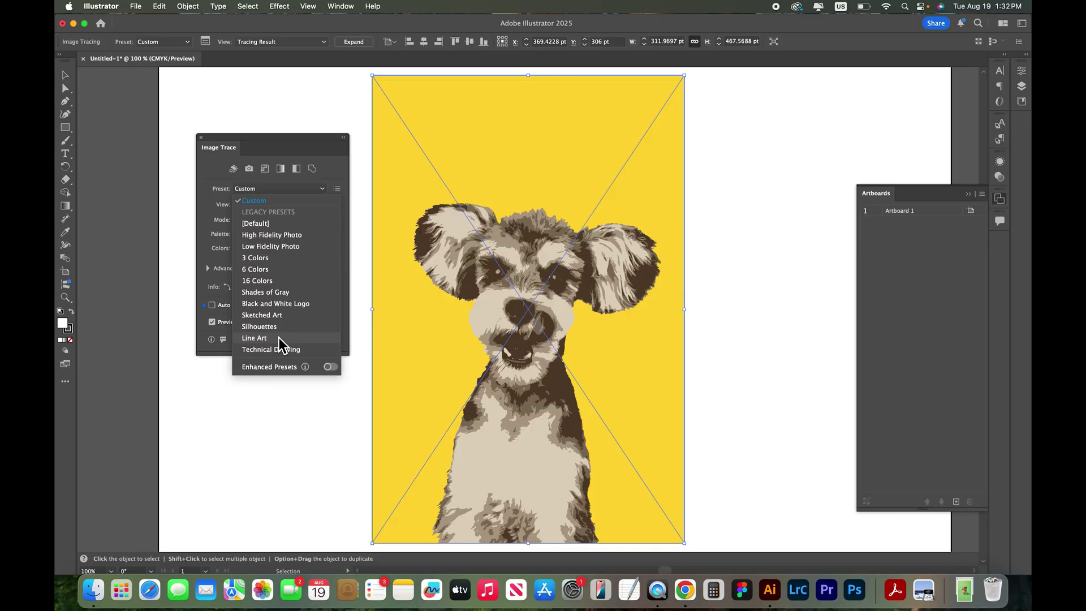
click(264, 283)
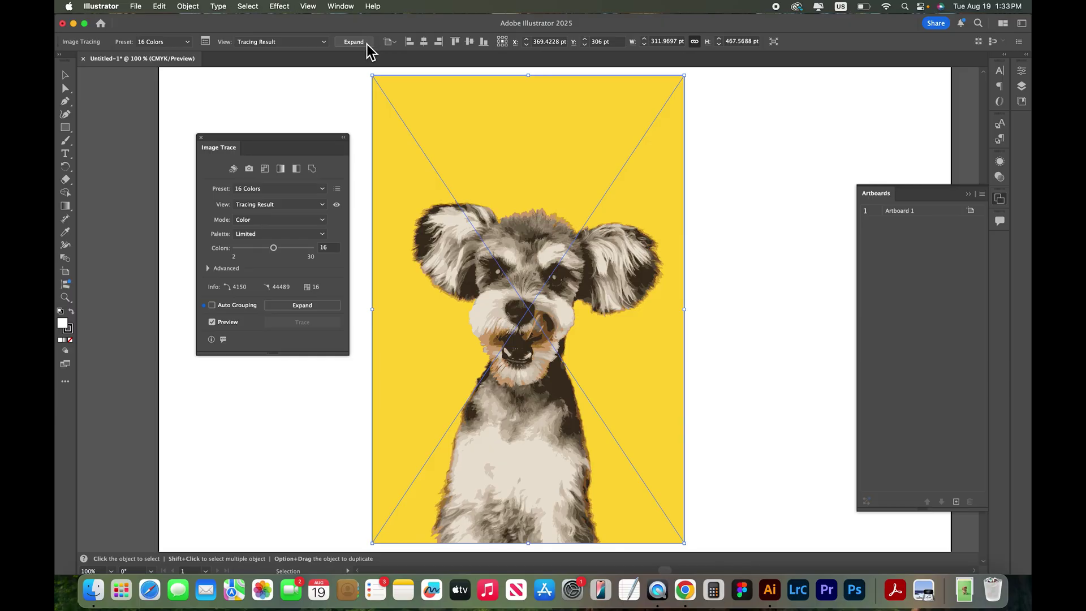
- Expand the 16-colour trace into editable paths and inspect the nose detail
click(300, 306)
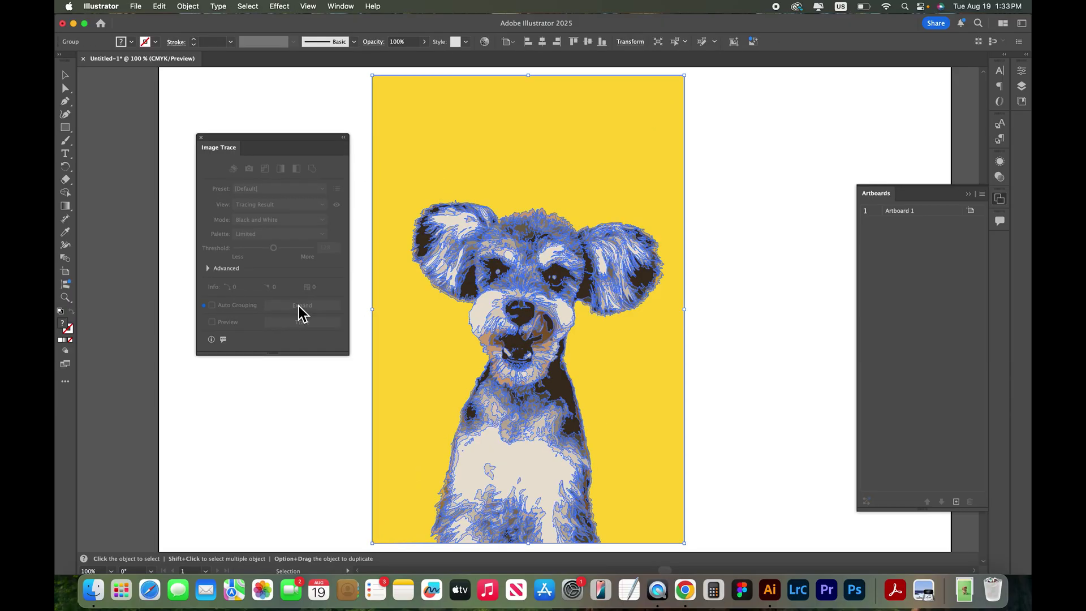
key(super+equal)
key(super+equal)
key(super+equal)
key(super+equal)
key(super+equal)
key(super+equal)
key(super+equal)
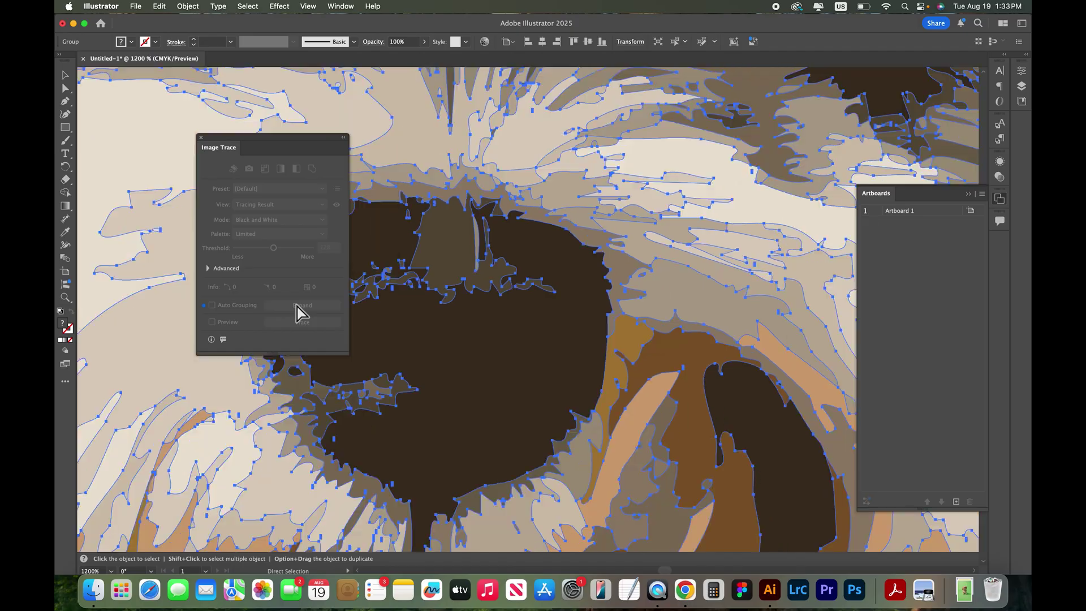
key(super+minus)
key(super+minus)
key(super+minus)
key(super+minus)
key(super+minus)
key(super+minus)
key(super+equal)
key(super+equal)
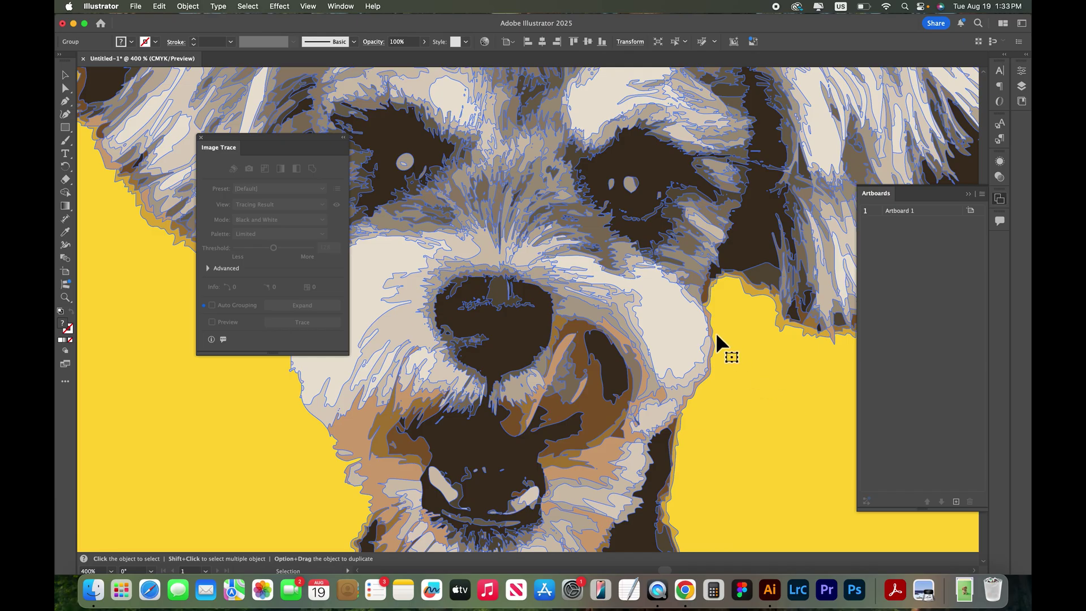
- Delete the yellow background shape using the Direct Selection tool
click(65, 88)
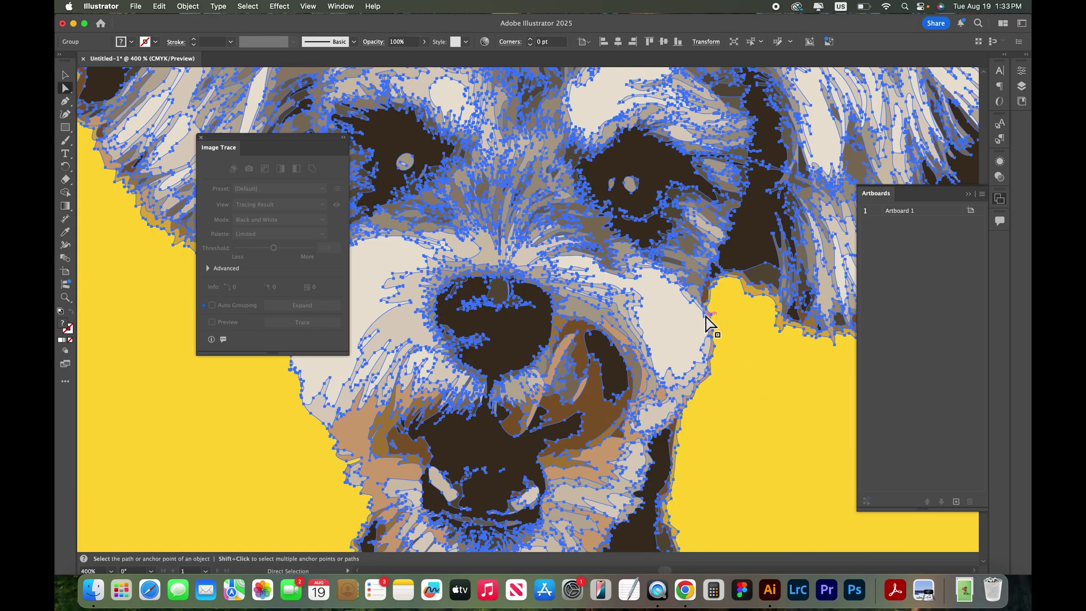
click(694, 306)
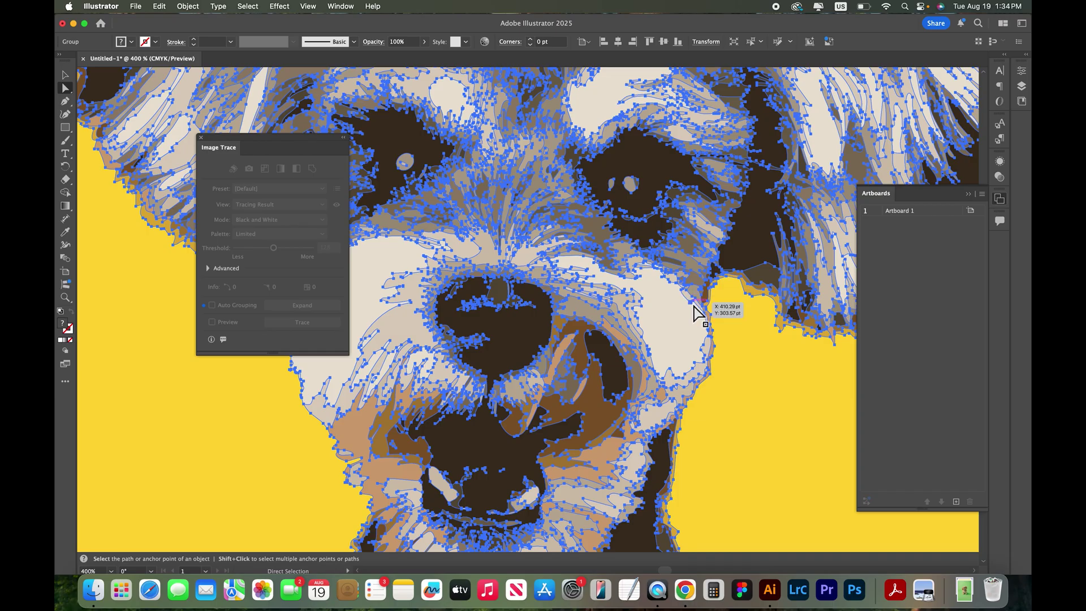
key(super+1)
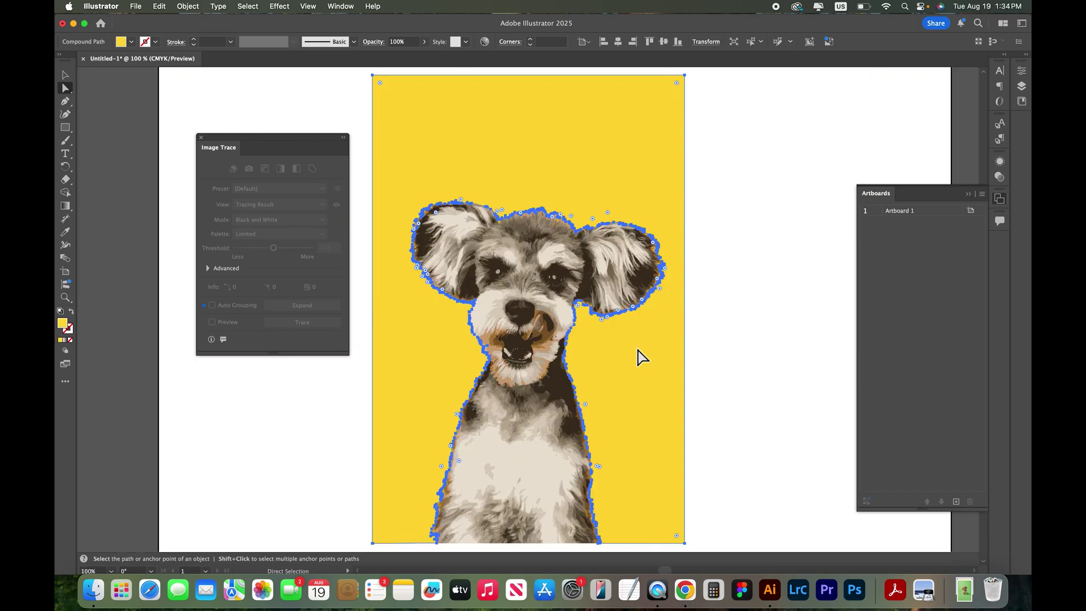
key(Delete)
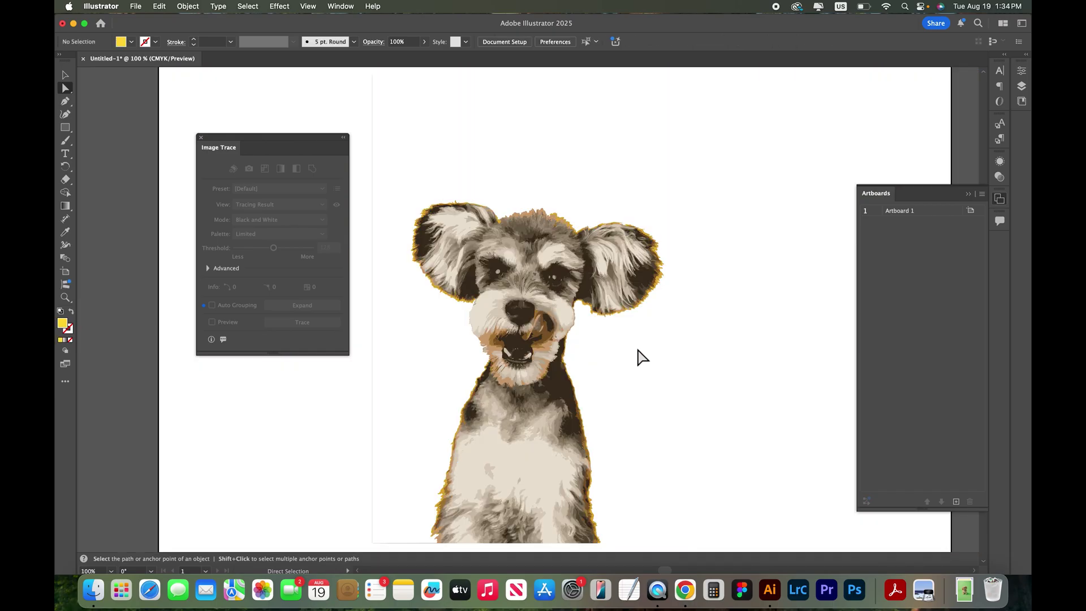
- Delete all gold outline pieces around the dog using Select > Same > Fill Color
scroll(606, 223, left, 1)
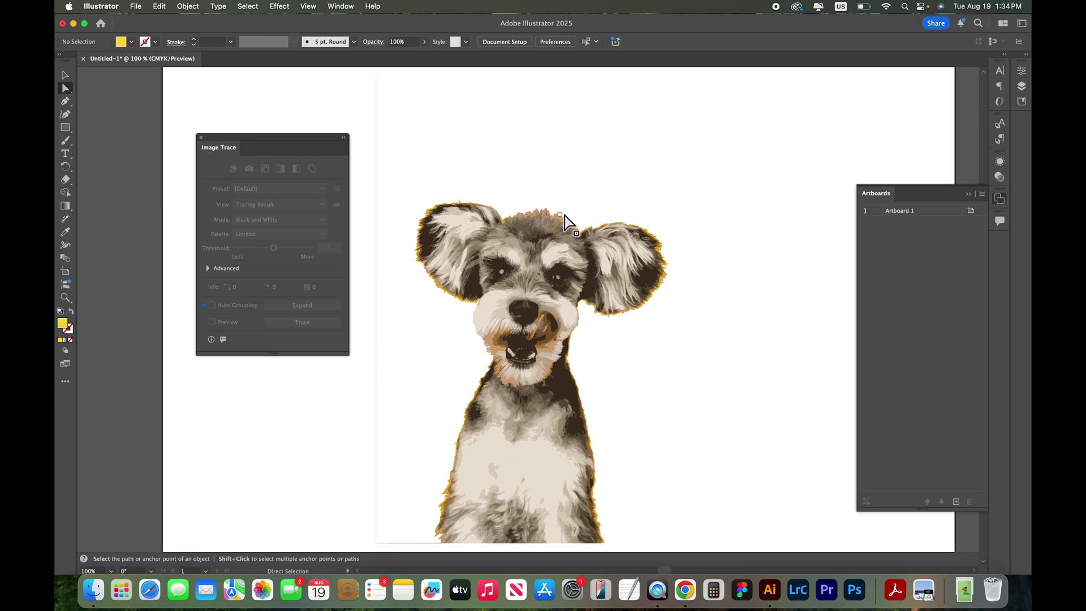
key(super+equal)
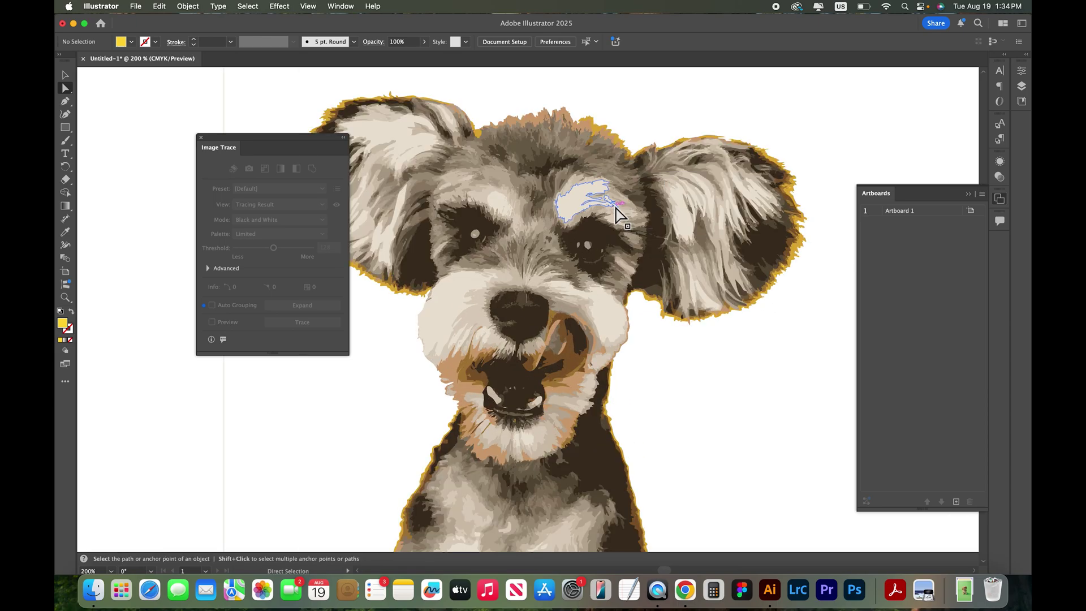
click(652, 306)
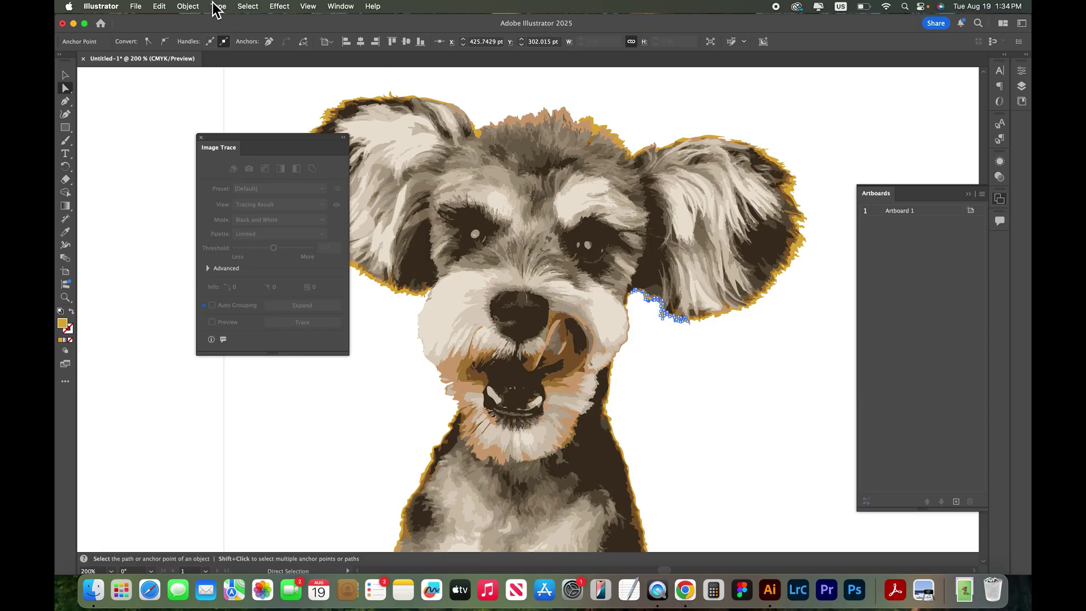
click(252, 7)
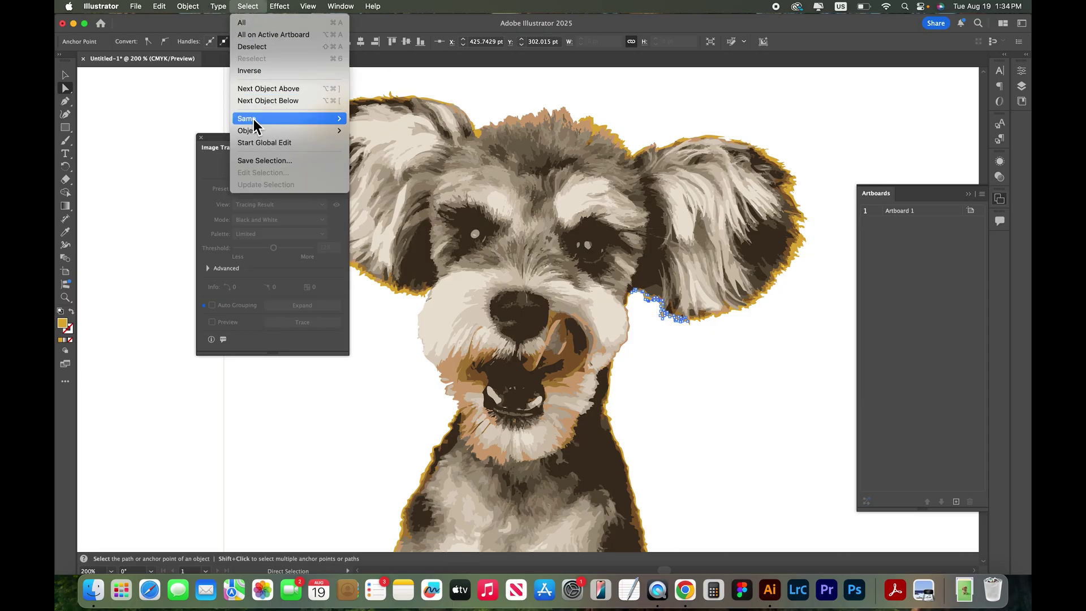
mouse_move(347, 118)
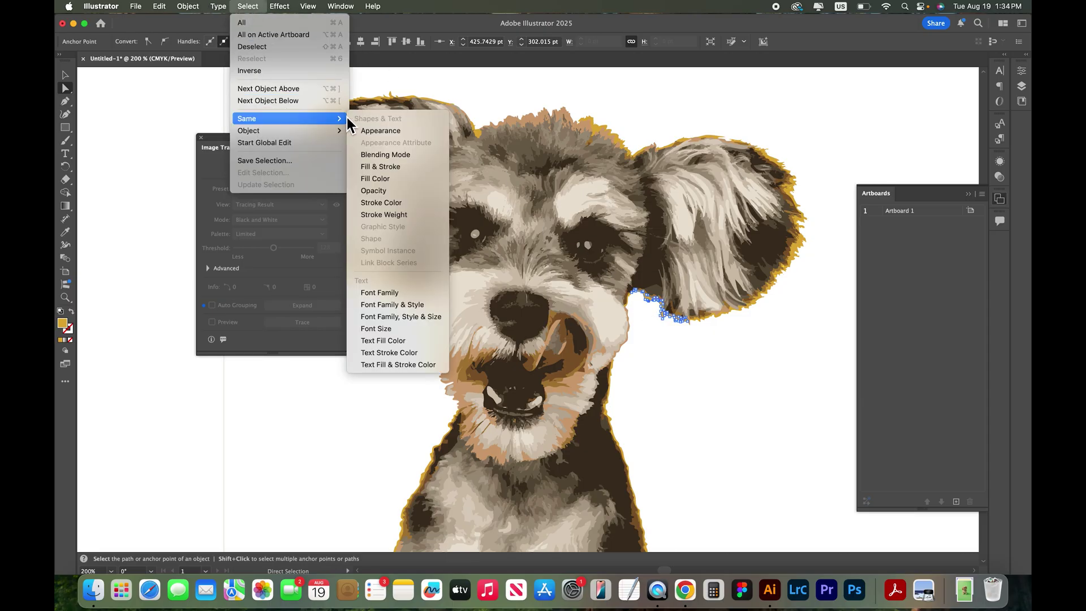
click(382, 168)
key(Delete)
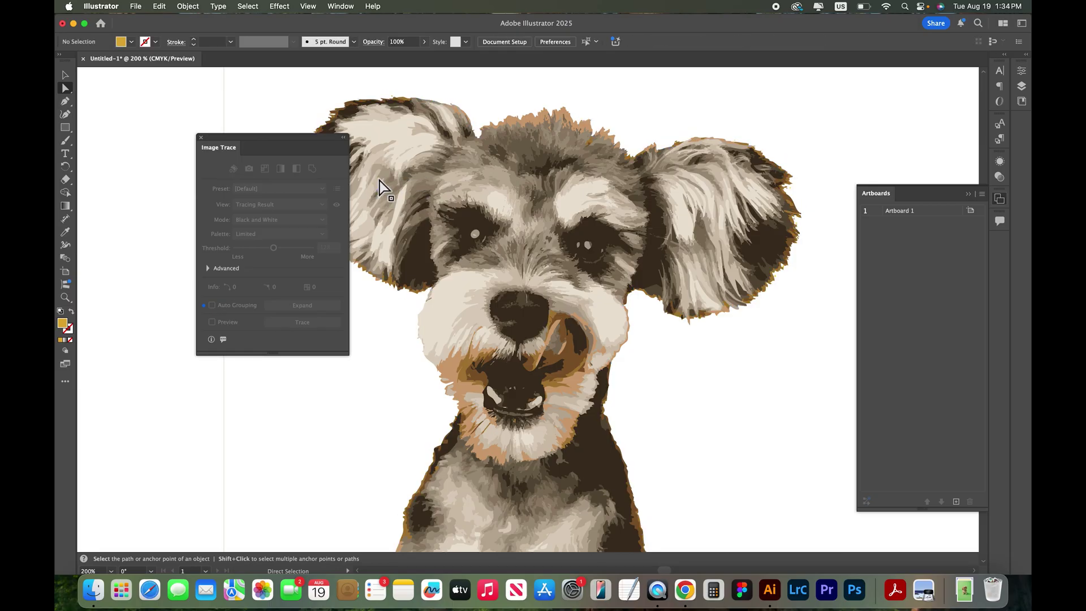
- Fill the white background shape behind the dog bright yellow
click(686, 361)
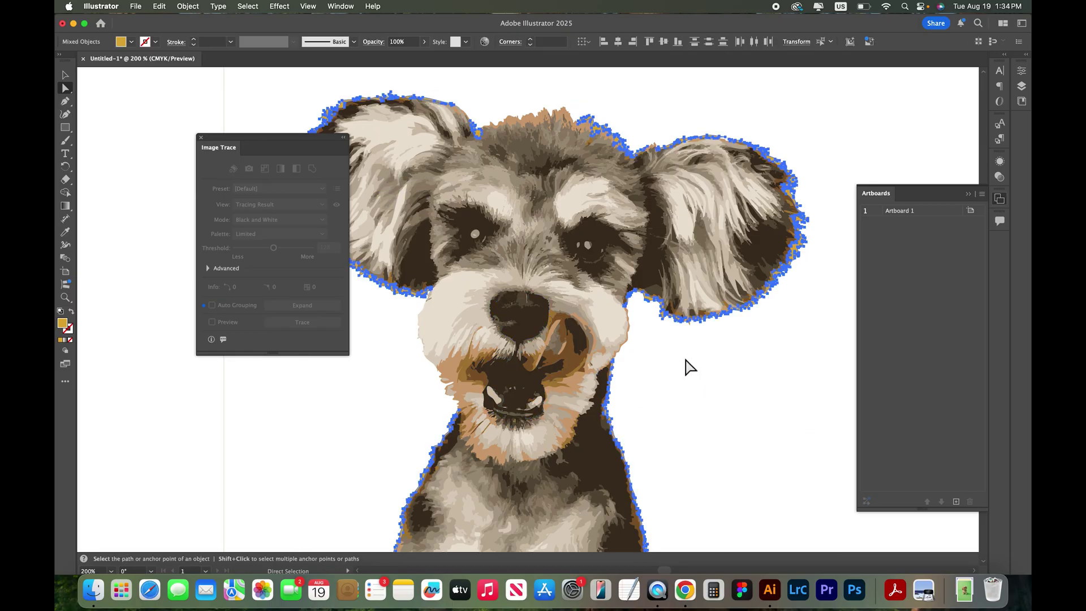
key(v)
click(150, 108)
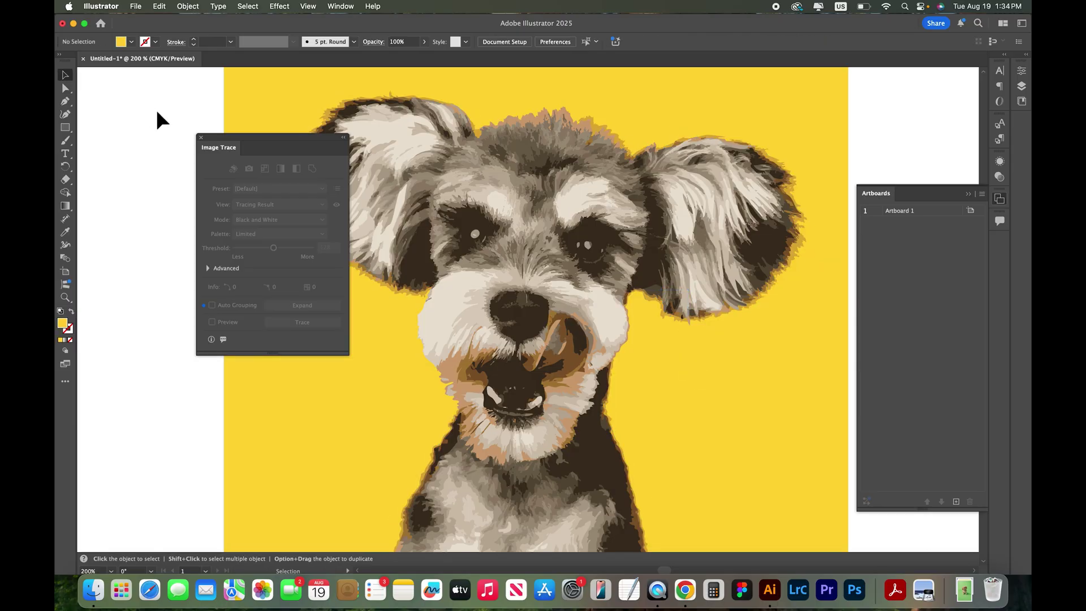
- Save As Illustrator EPS format named dog_vector.eps in the Logo export folder
click(144, 5)
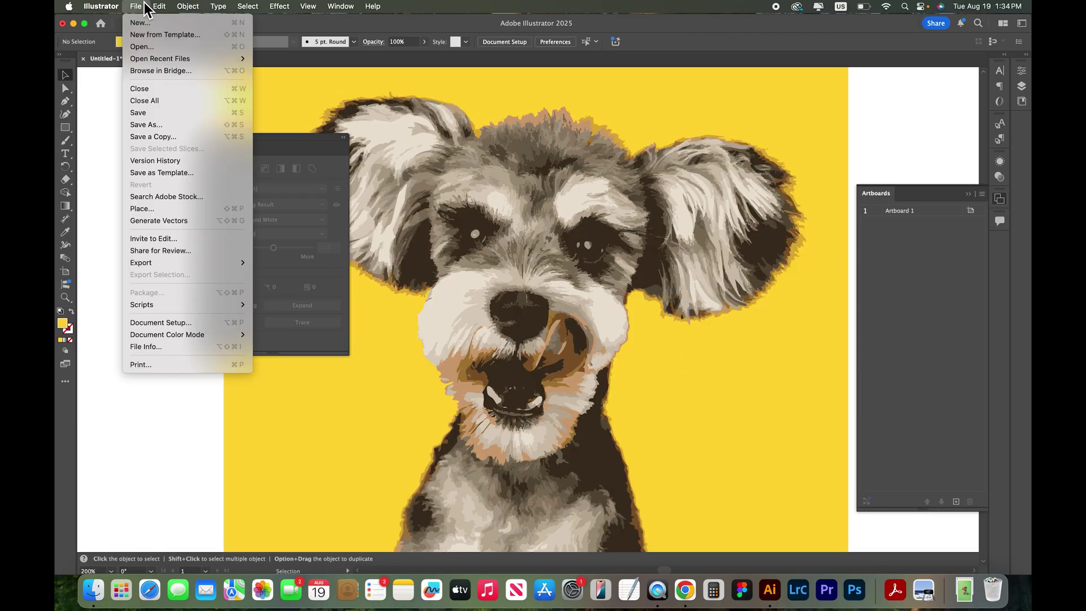
click(146, 124)
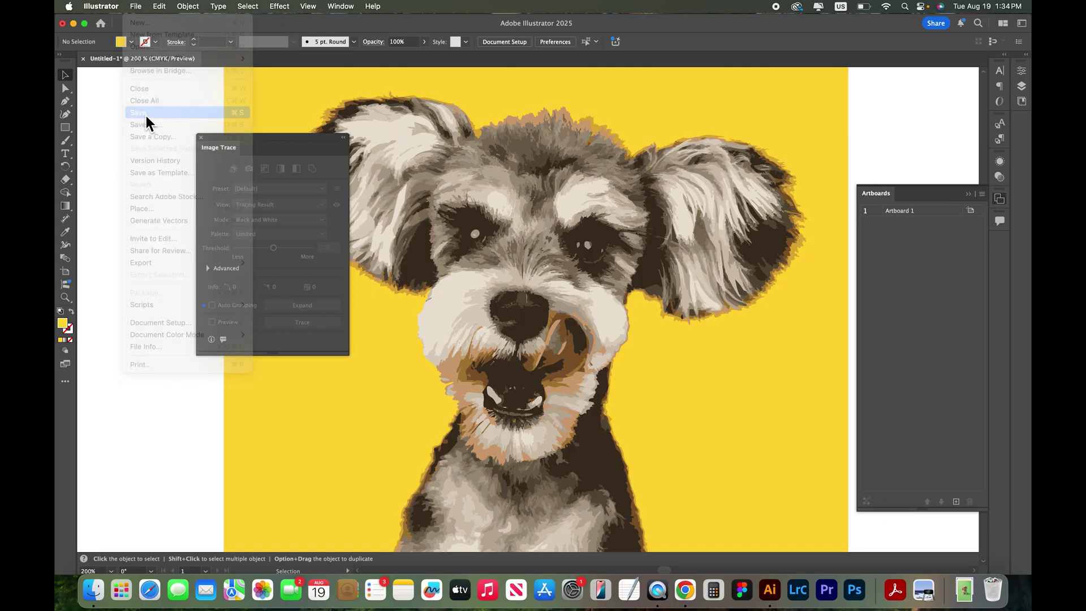
click(589, 353)
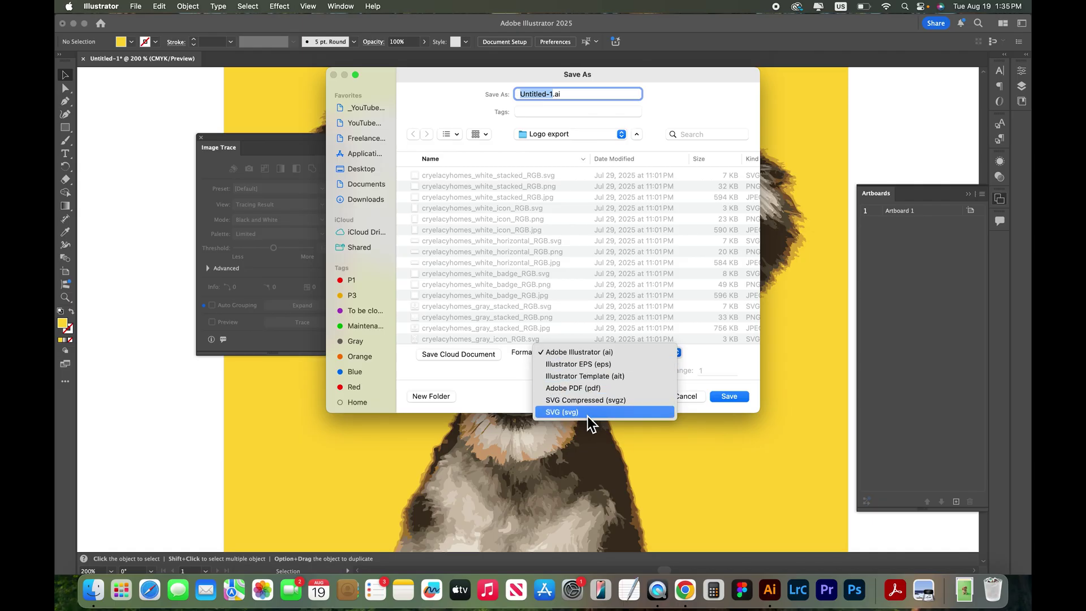
click(588, 364)
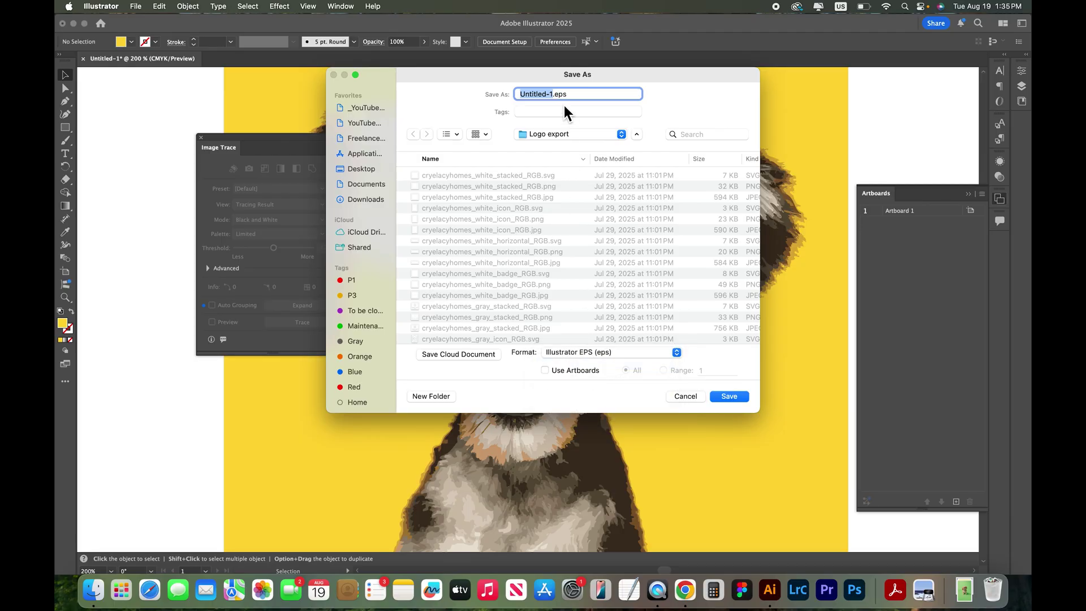
text(dog_vector)
key(Return)
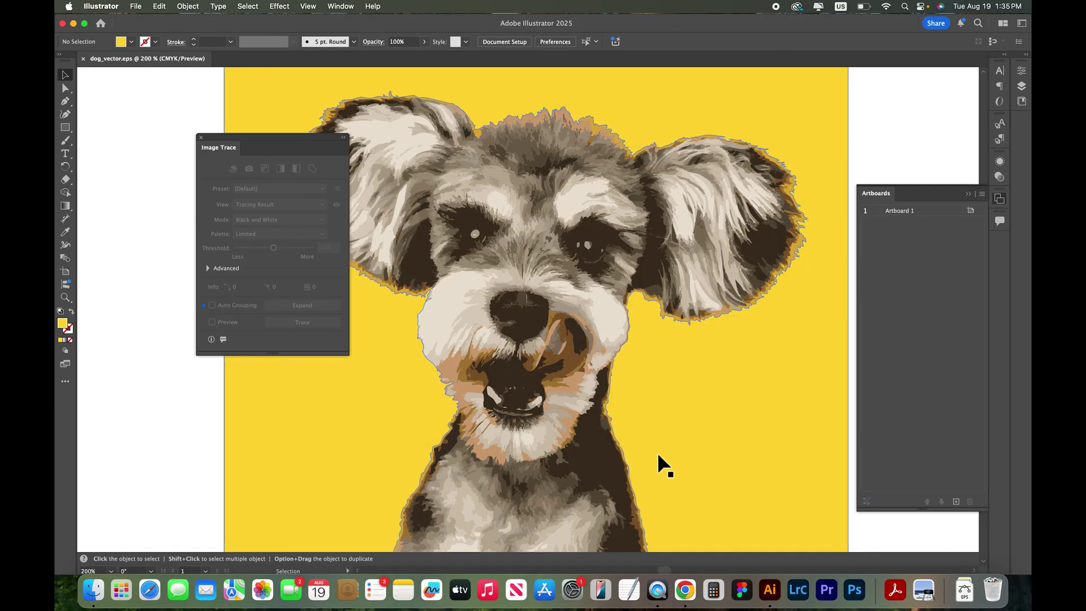